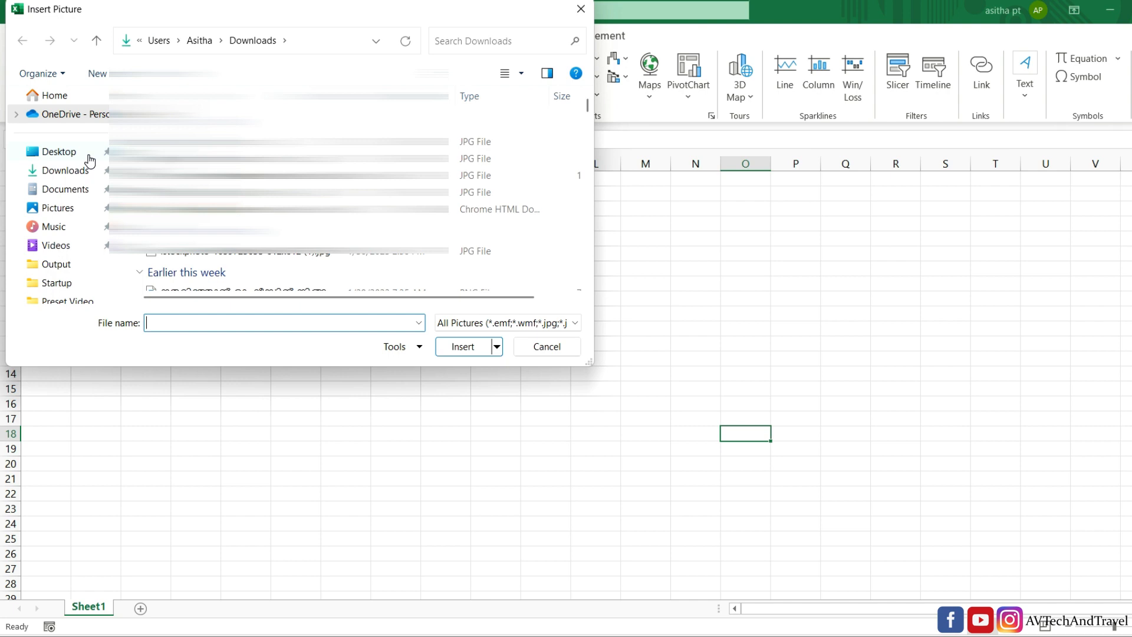
- Insert the picture Snapshot_203.png from the Desktop folder into the sheet
{"action": "left_click", "coordinate": [56, 152]}
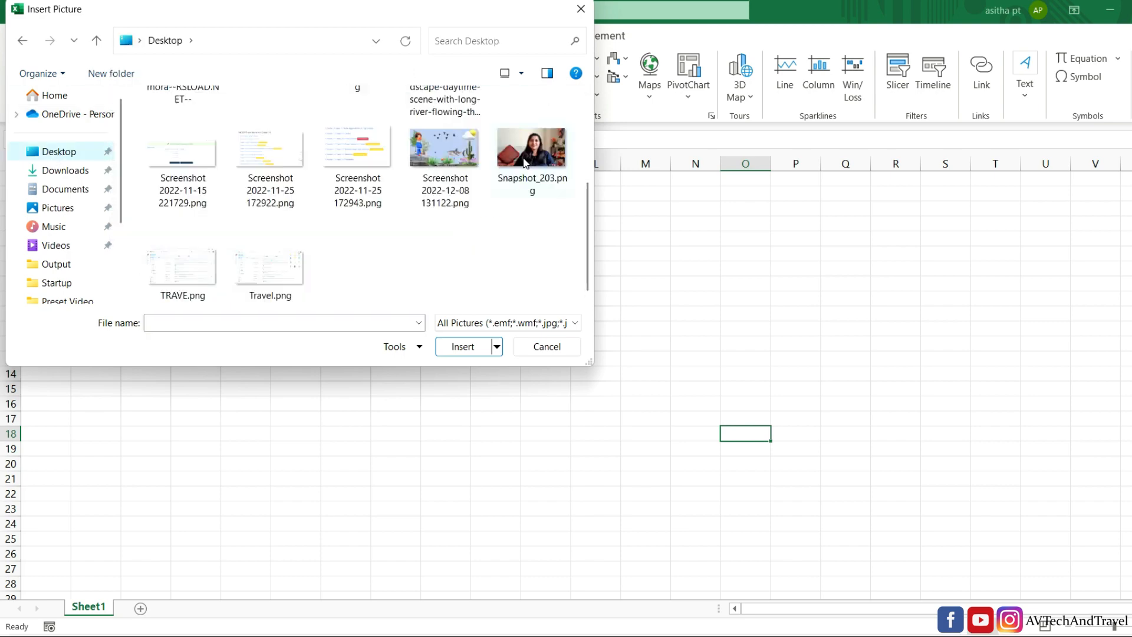
{"action": "left_click", "coordinate": [524, 162]}
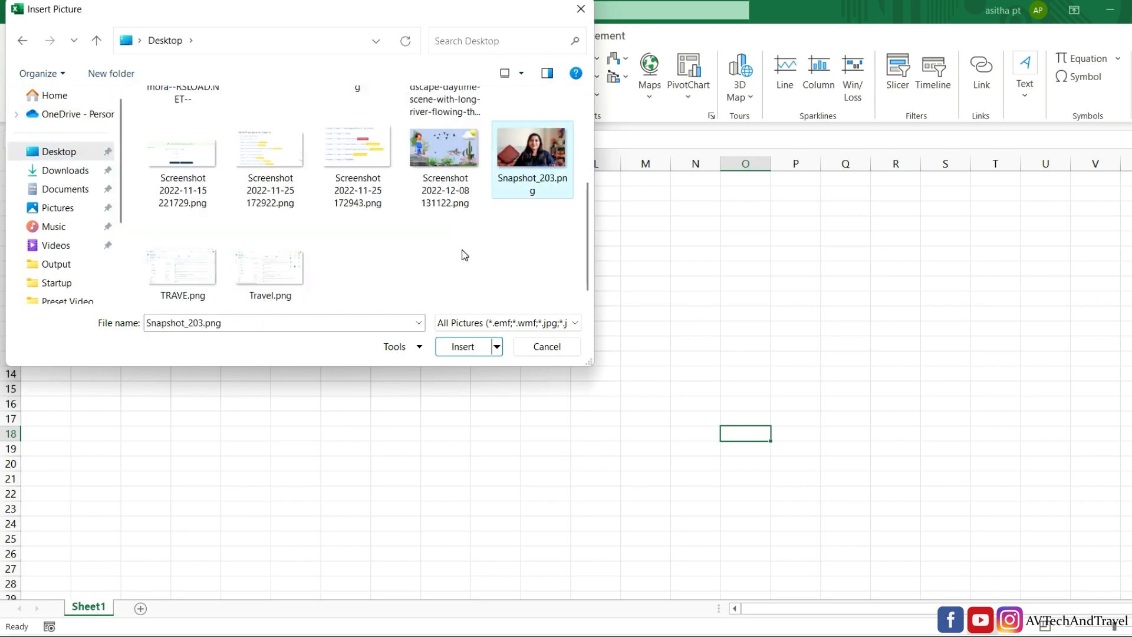
{"action": "left_click", "coordinate": [458, 348]}
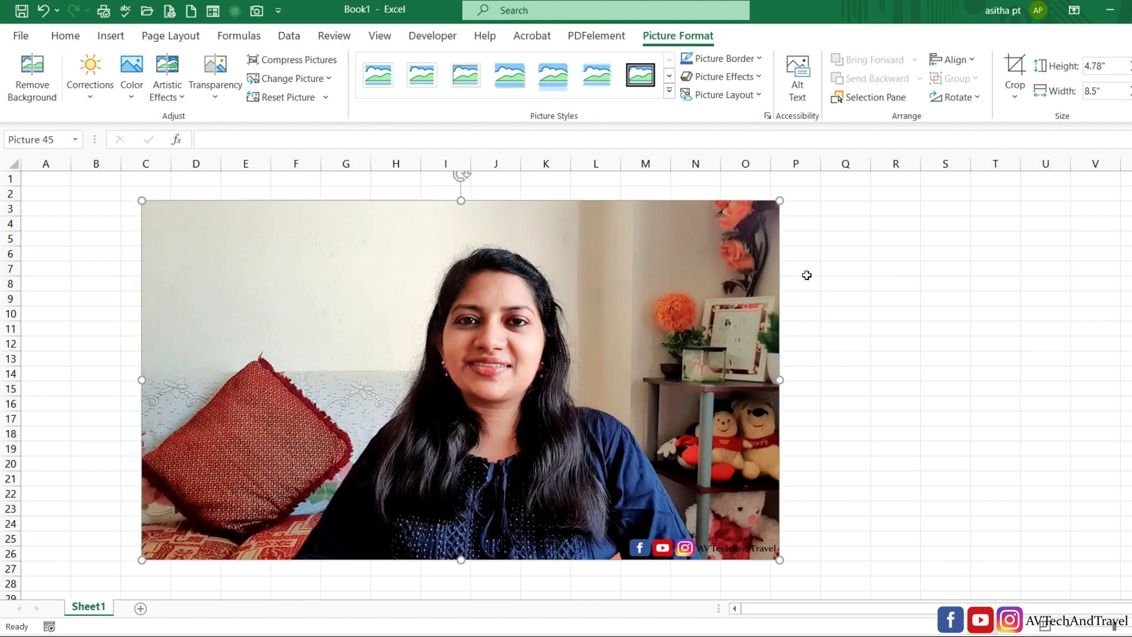
{"action": "left_click", "coordinate": [876, 307]}
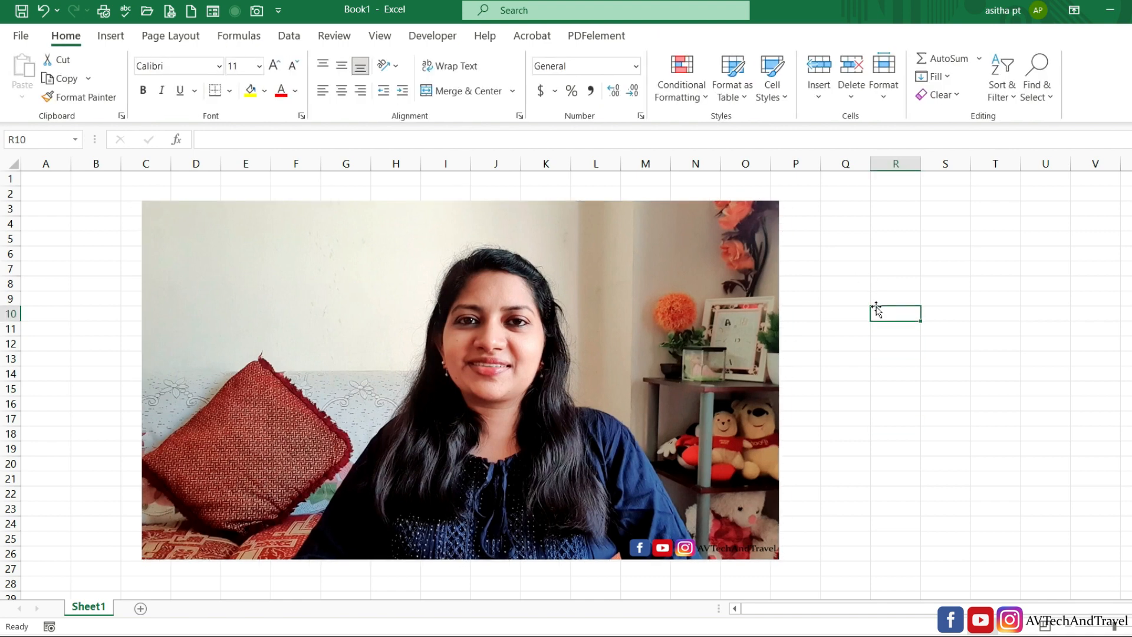
- Start background removal on the inserted photo and mark the woman's lower body as an area to keep
{"action": "left_click", "coordinate": [717, 288]}
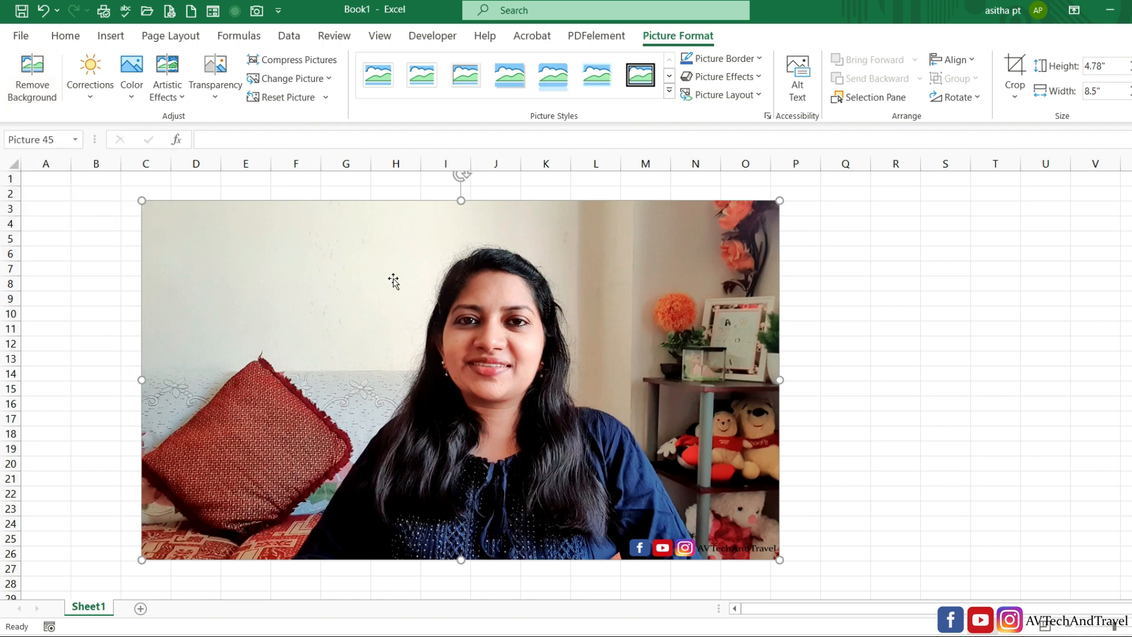
{"action": "left_click", "coordinate": [43, 93]}
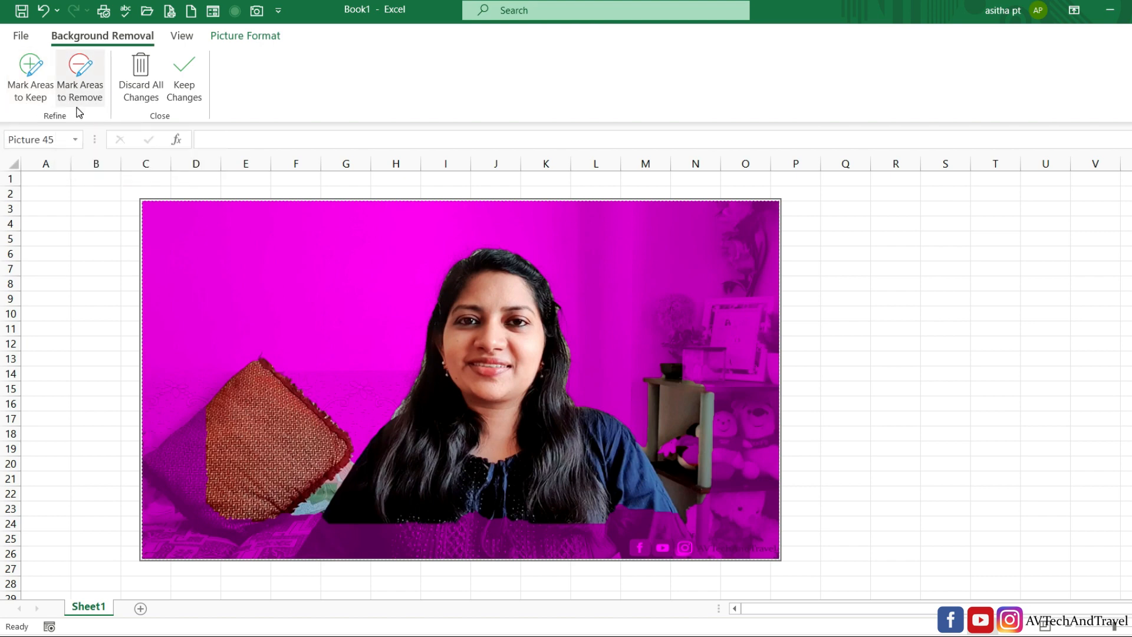
{"action": "left_click", "coordinate": [27, 98]}
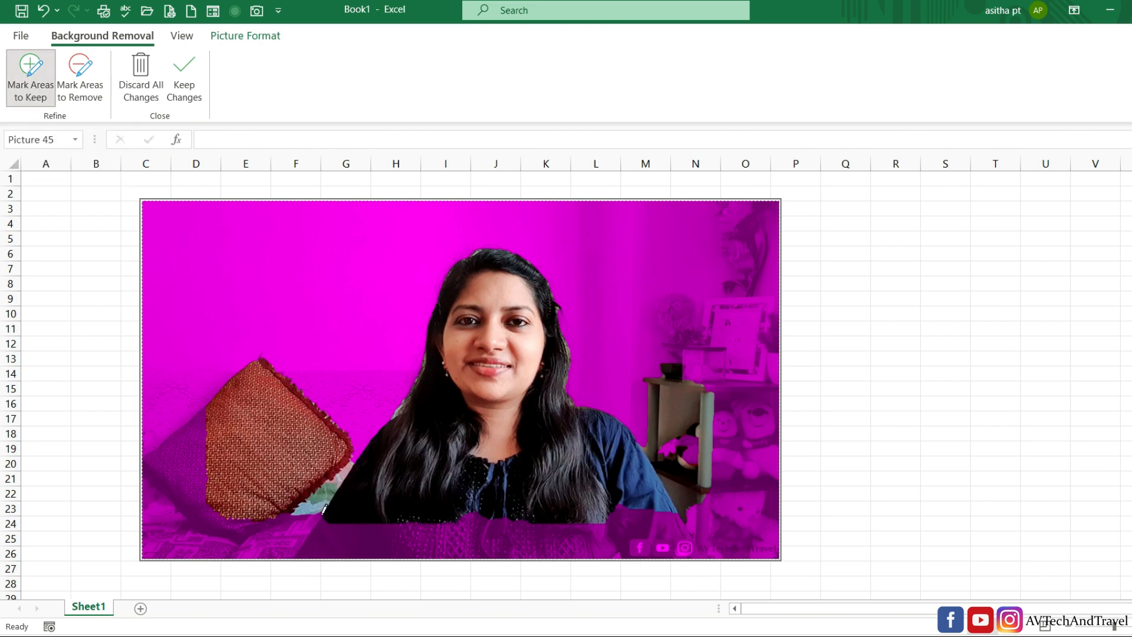
{"action": "left_click_drag", "start_coordinate": [323, 511], "coordinate": [283, 558]}
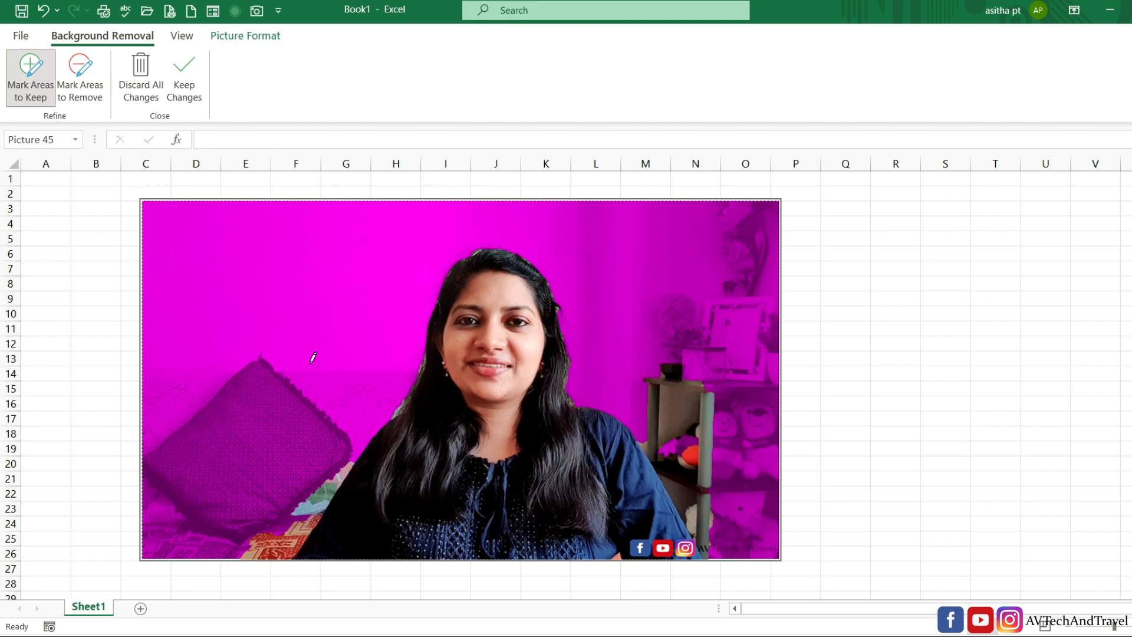
- Mark the leftover sofa fabric beside her arm and the shelf for removal, and keep the background removal changes
{"action": "left_click", "coordinate": [69, 87]}
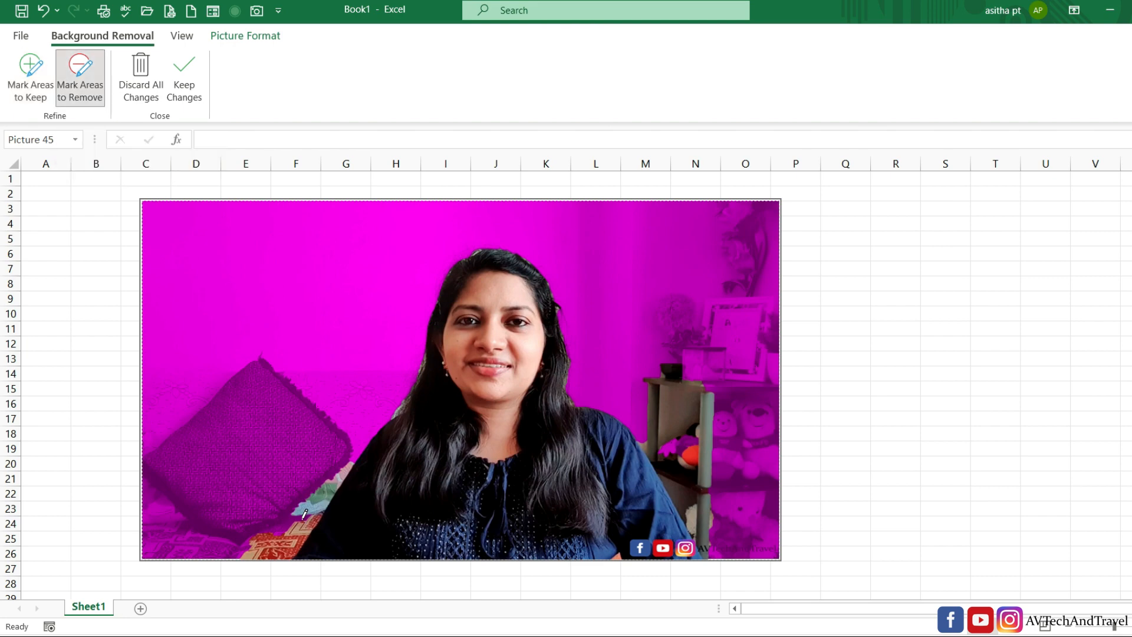
{"action": "left_click", "coordinate": [260, 543]}
{"action": "left_click", "coordinate": [266, 543]}
{"action": "left_click", "coordinate": [342, 467]}
{"action": "left_click", "coordinate": [291, 539]}
{"action": "left_click", "coordinate": [302, 533]}
{"action": "left_click", "coordinate": [684, 463]}
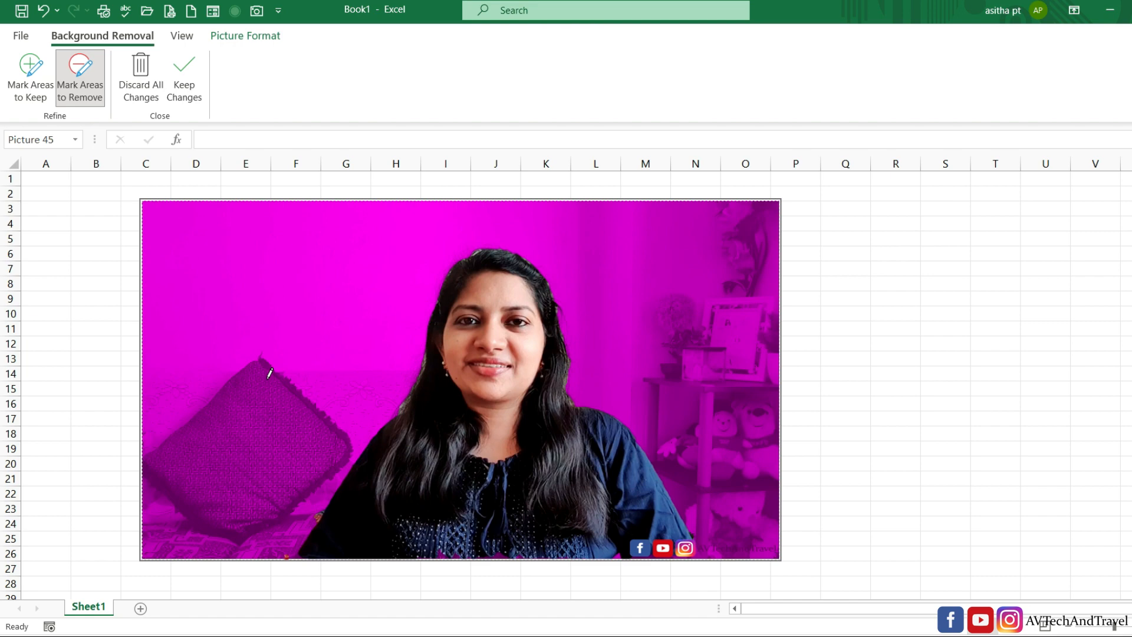
{"action": "left_click", "coordinate": [184, 90]}
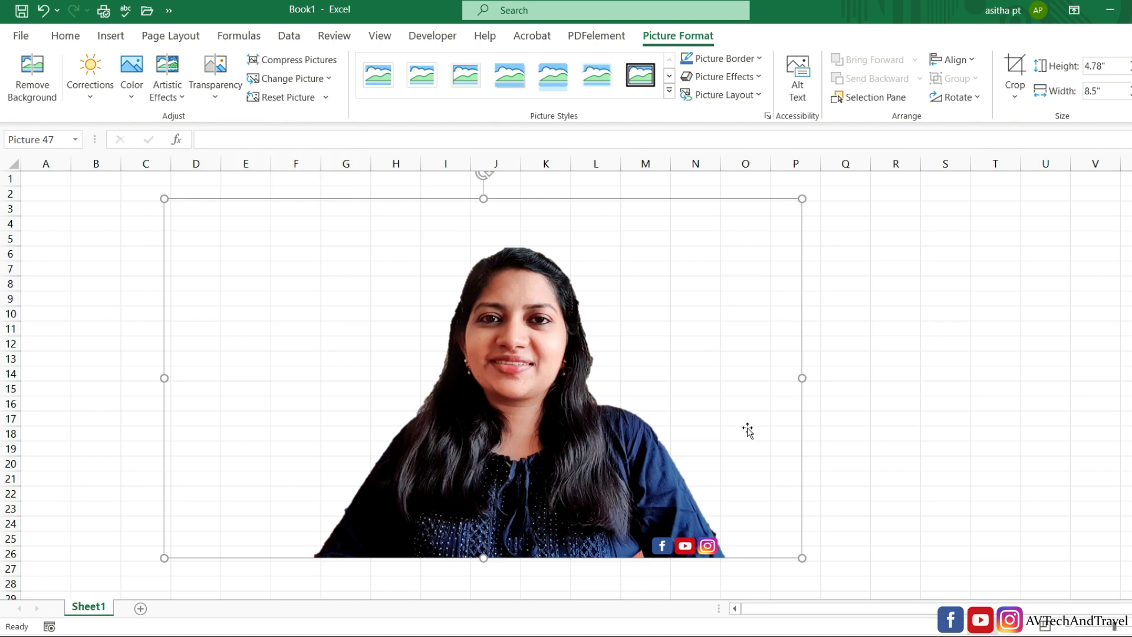
- Save the cut-out portrait as a PNG picture on the desktop and open the saved file
{"action": "right_click", "coordinate": [491, 279]}
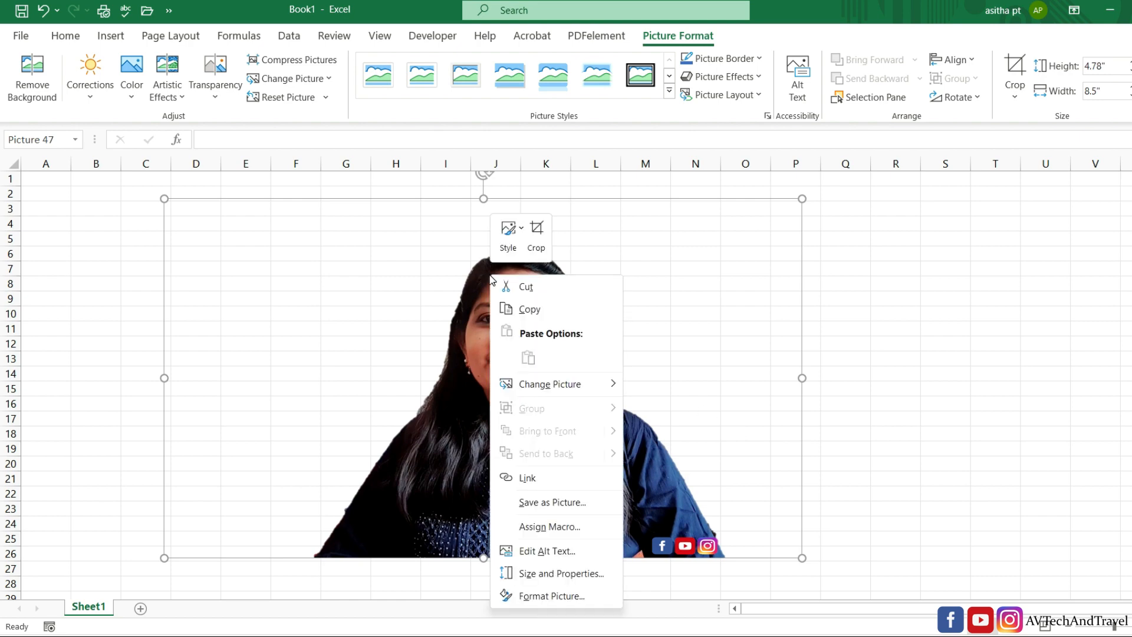
{"action": "left_click", "coordinate": [544, 502]}
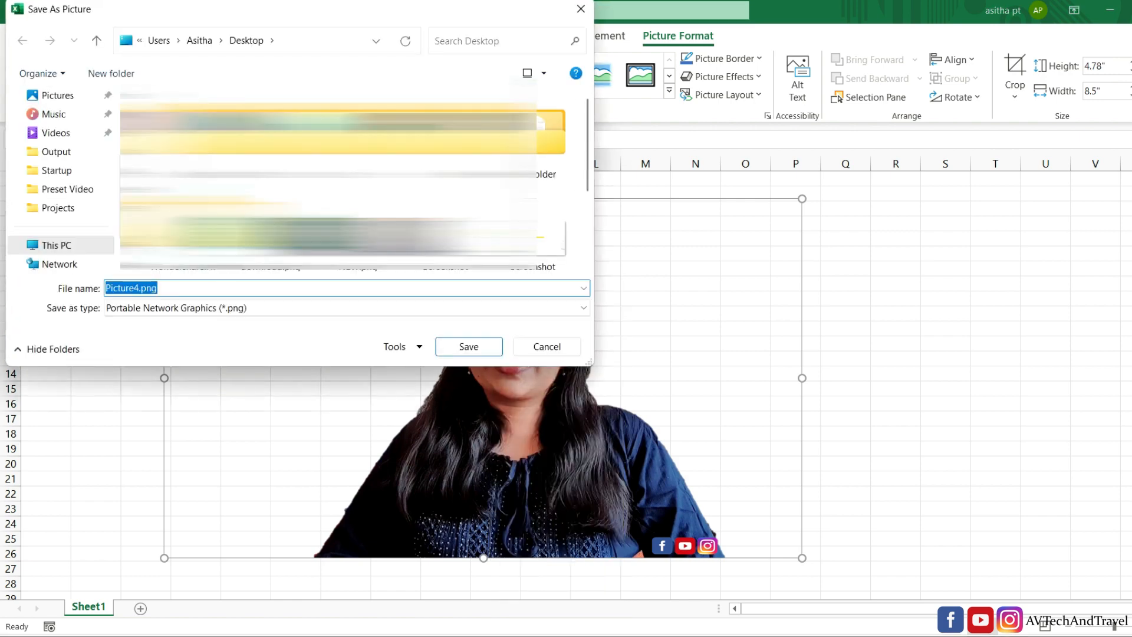
{"action": "left_click", "coordinate": [443, 345]}
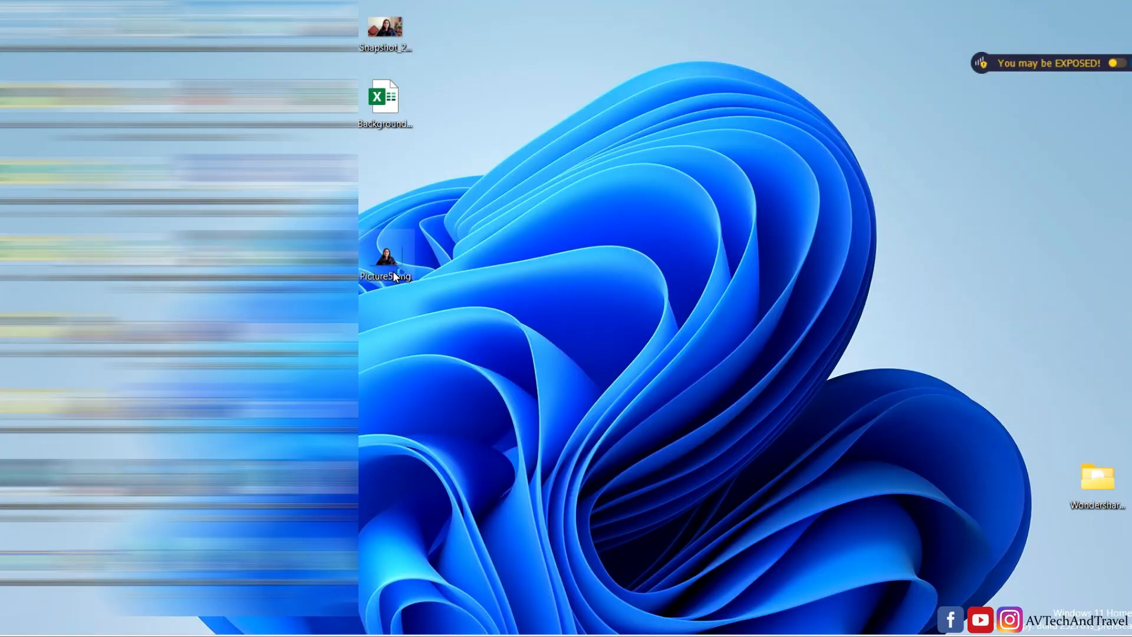
{"action": "double_click", "coordinate": [386, 259]}
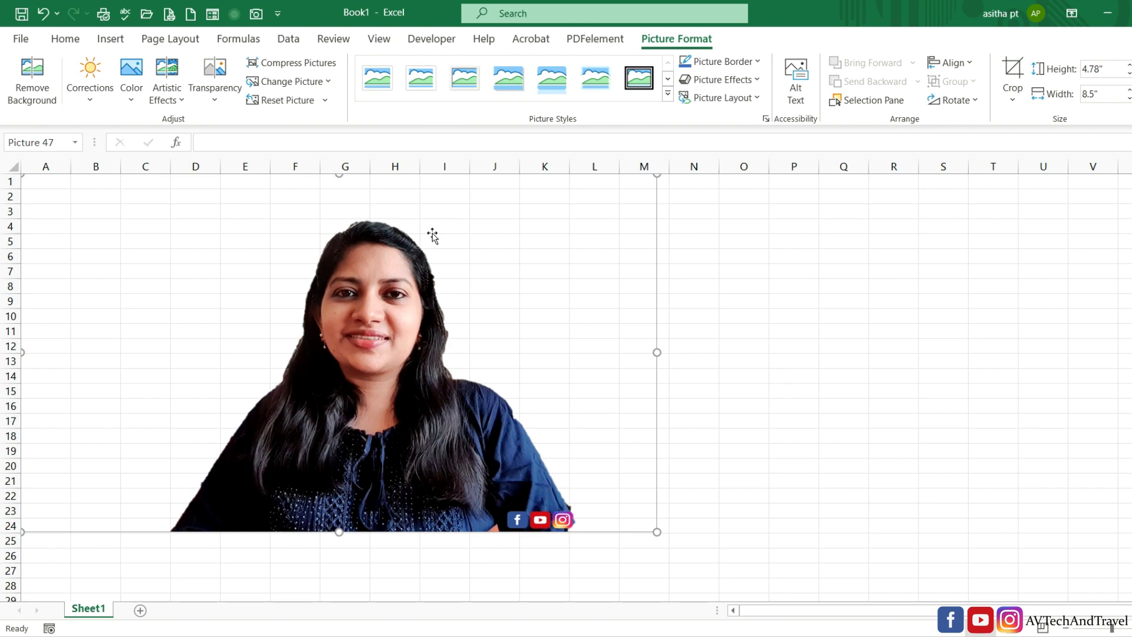
{"action": "left_click", "coordinate": [113, 42]}
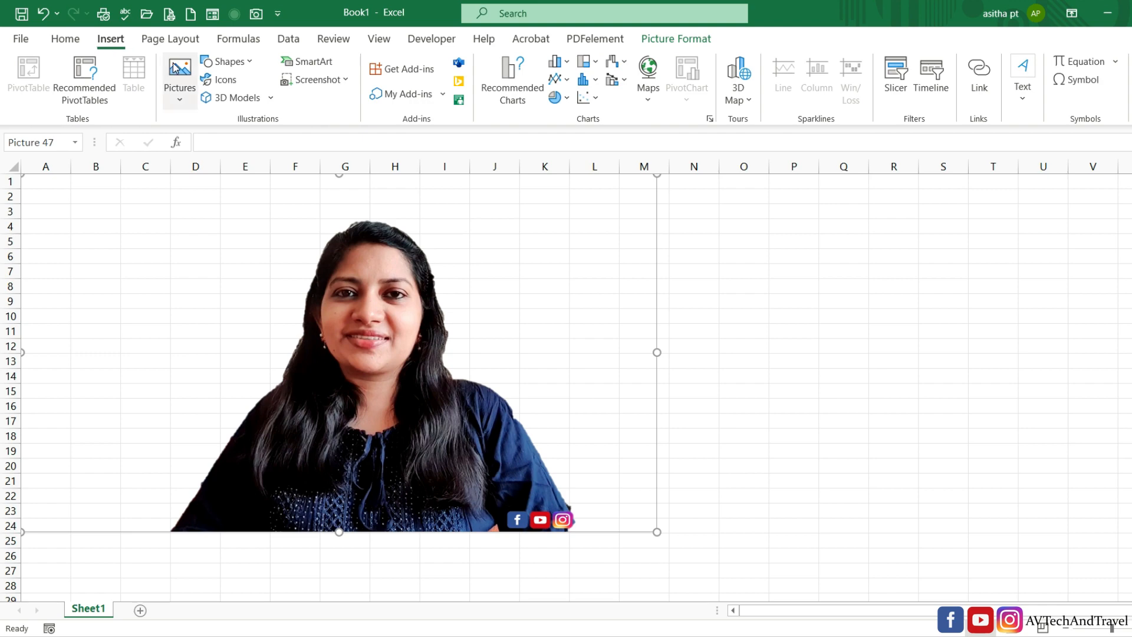
{"action": "left_click", "coordinate": [180, 81]}
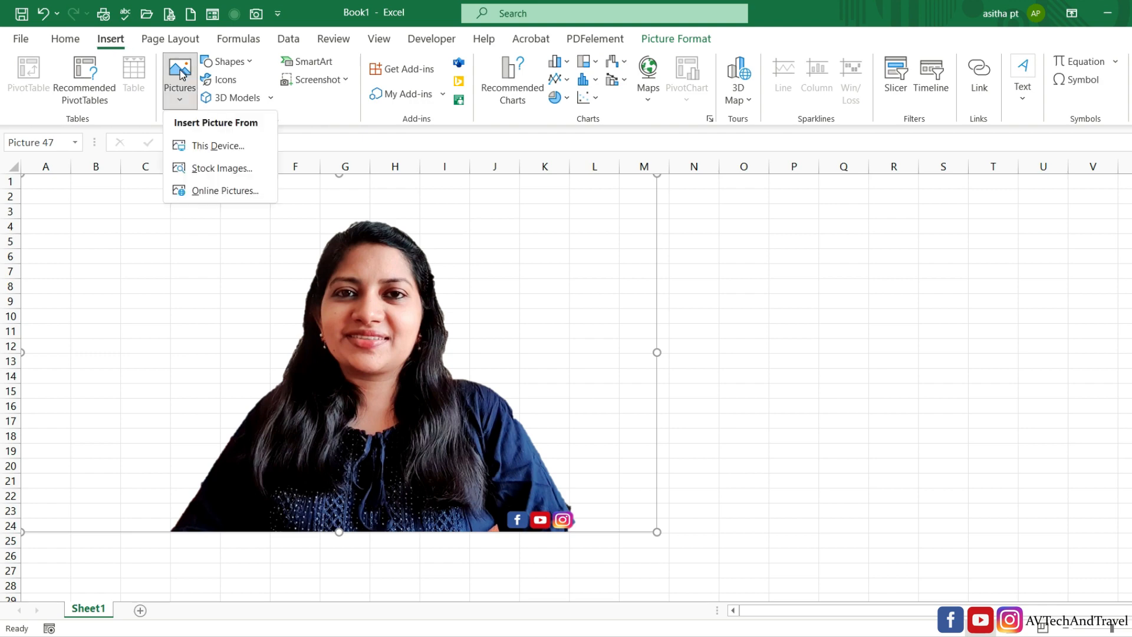
{"action": "left_click", "coordinate": [218, 145]}
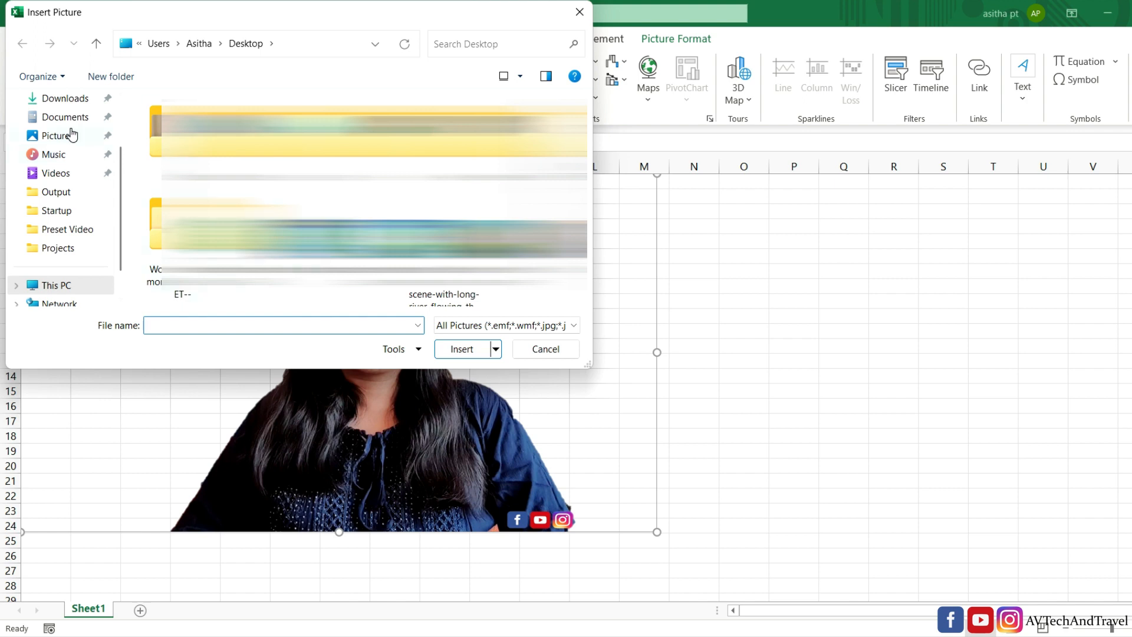
{"action": "left_click", "coordinate": [61, 100]}
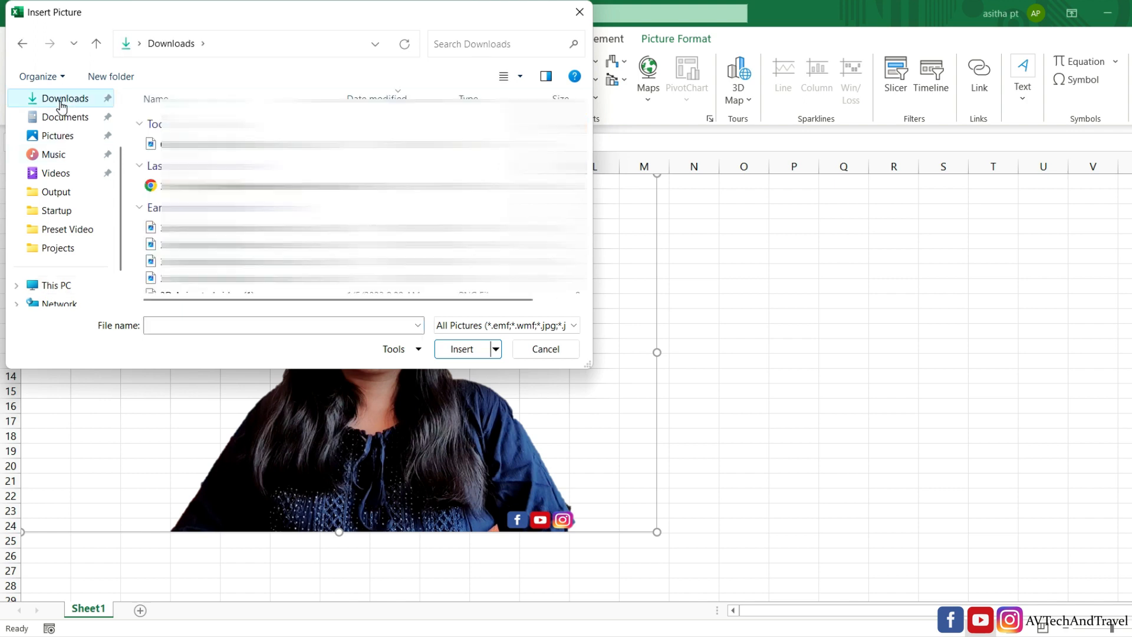
{"action": "left_click", "coordinate": [244, 252]}
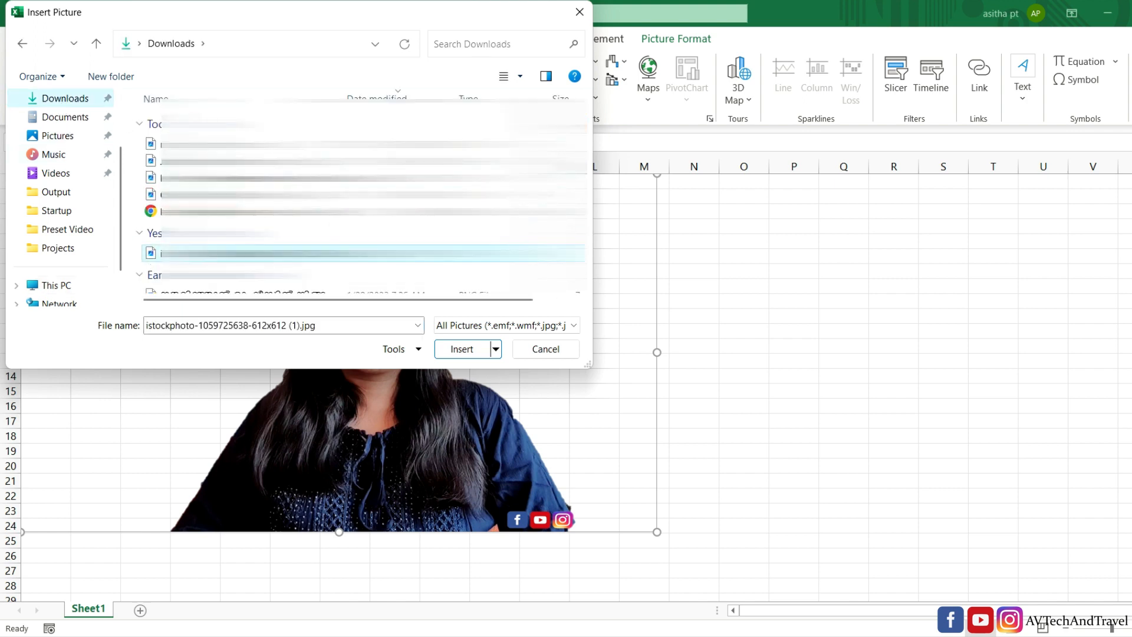
{"action": "left_click", "coordinate": [458, 348]}
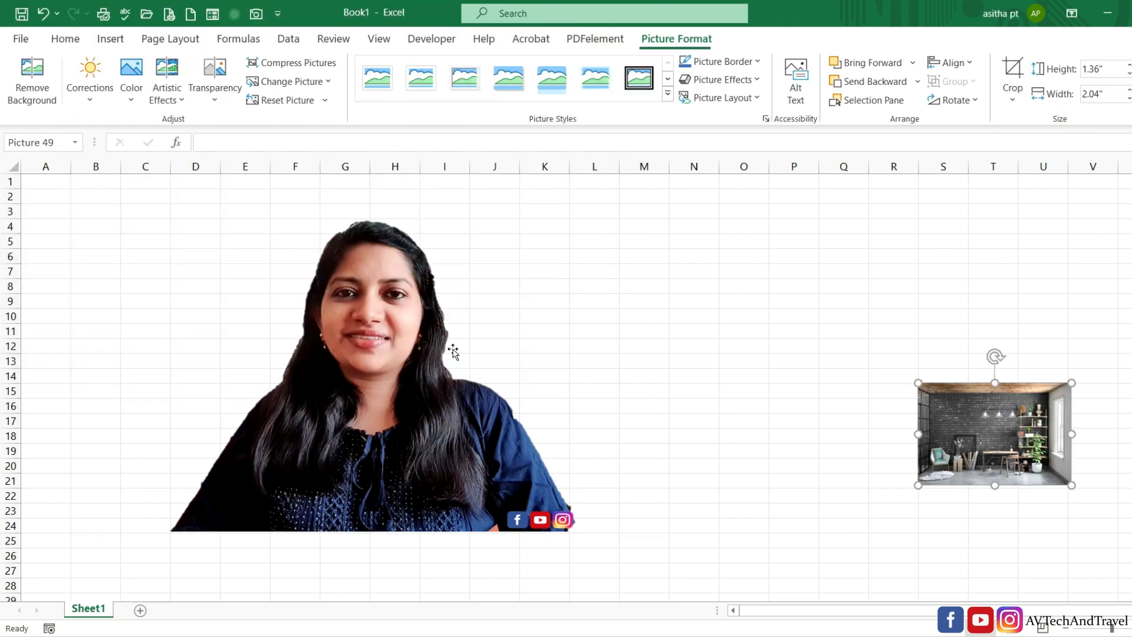
{"action": "left_click_drag", "start_coordinate": [917, 384], "coordinate": [543, 337]}
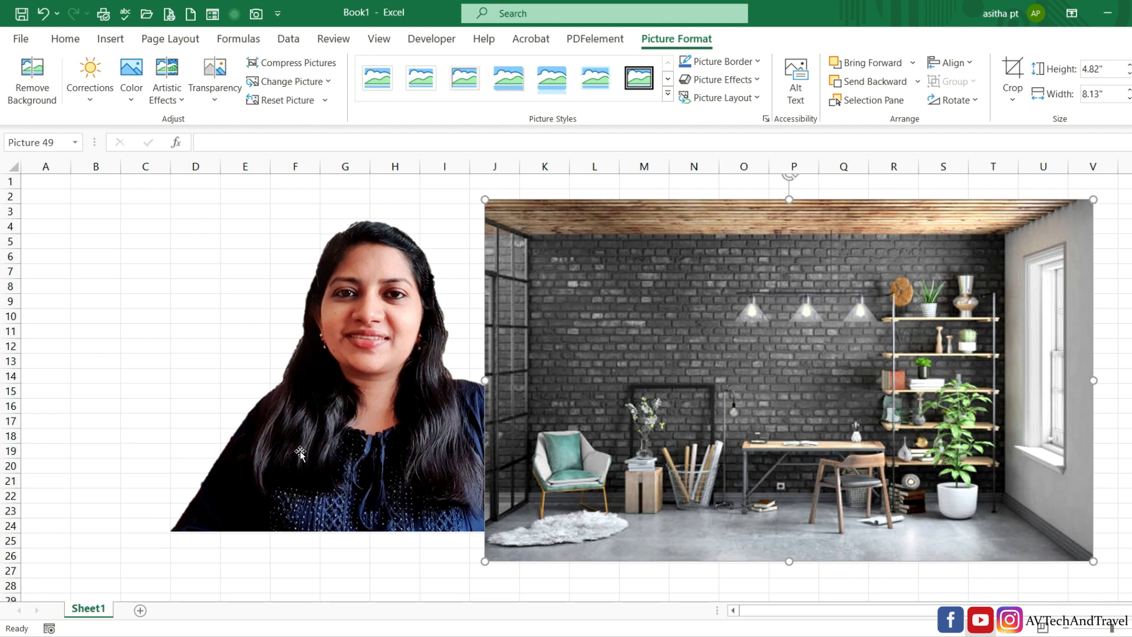
- Move the cut-out portrait partly over the room picture and bring it to the front
{"action": "left_click_drag", "start_coordinate": [330, 454], "coordinate": [519, 397]}
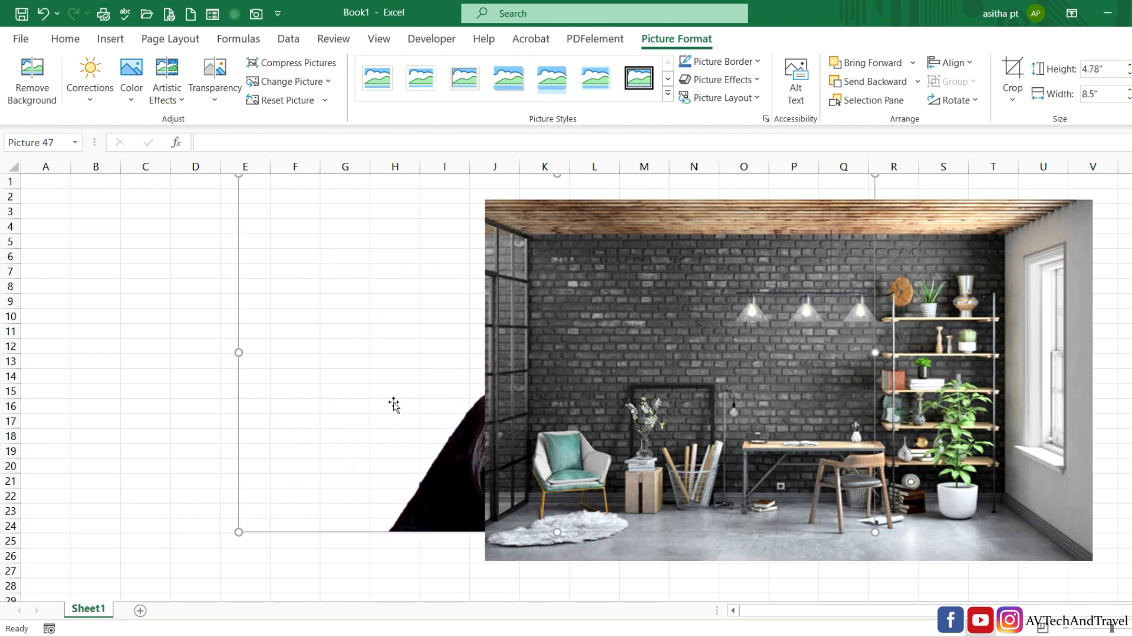
{"action": "left_click_drag", "start_coordinate": [401, 379], "coordinate": [275, 424]}
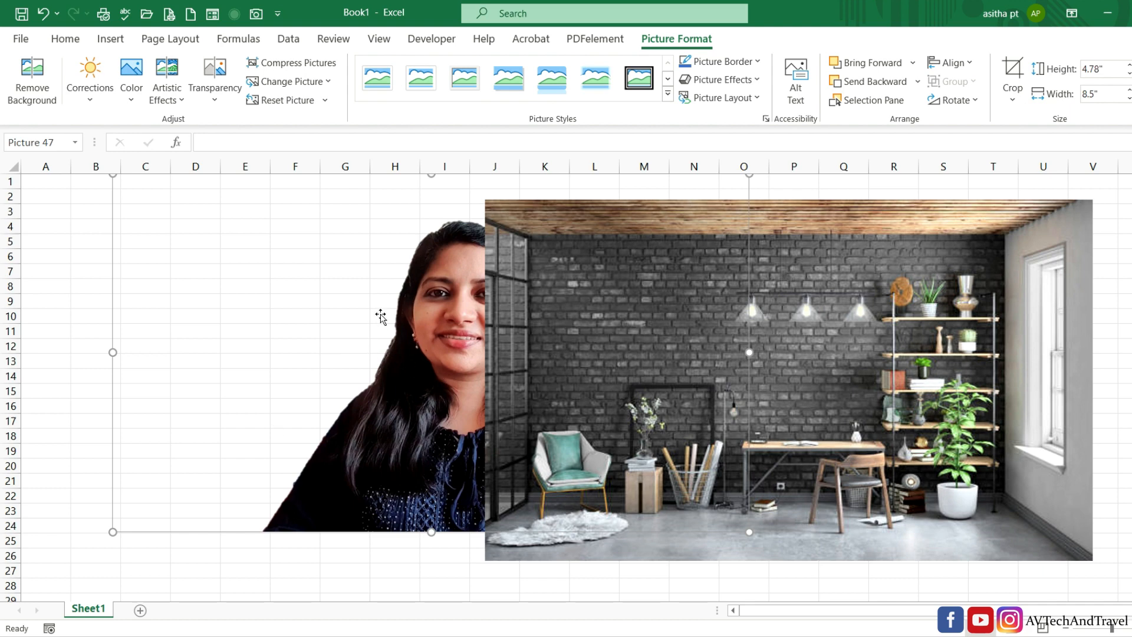
{"action": "right_click", "coordinate": [389, 261]}
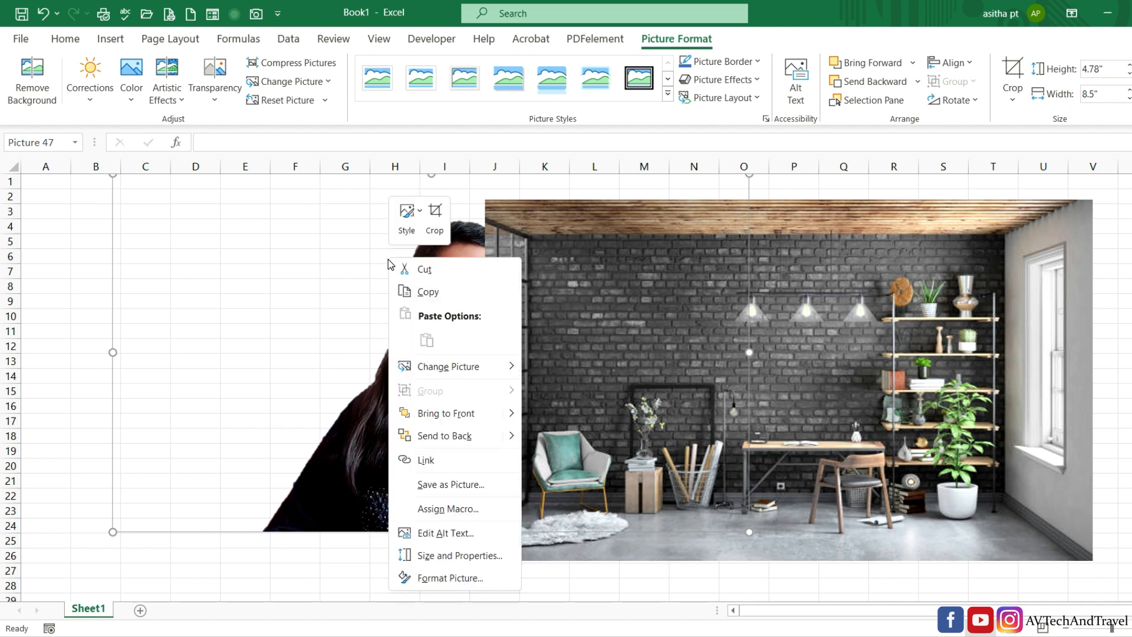
{"action": "left_click", "coordinate": [437, 427]}
- Move the room picture to the sheet's left-hand columns and lay the portrait over its right half
{"action": "left_click_drag", "start_coordinate": [371, 399], "coordinate": [696, 399]}
{"action": "left_click_drag", "start_coordinate": [571, 327], "coordinate": [155, 327]}
{"action": "left_click_drag", "start_coordinate": [666, 542], "coordinate": [268, 532]}
{"action": "left_click_drag", "start_coordinate": [391, 493], "coordinate": [490, 494]}
- Scale the portrait down proportionally to fit the room picture and place it near the room's lower right
{"action": "left_click_drag", "start_coordinate": [121, 534], "coordinate": [260, 453]}
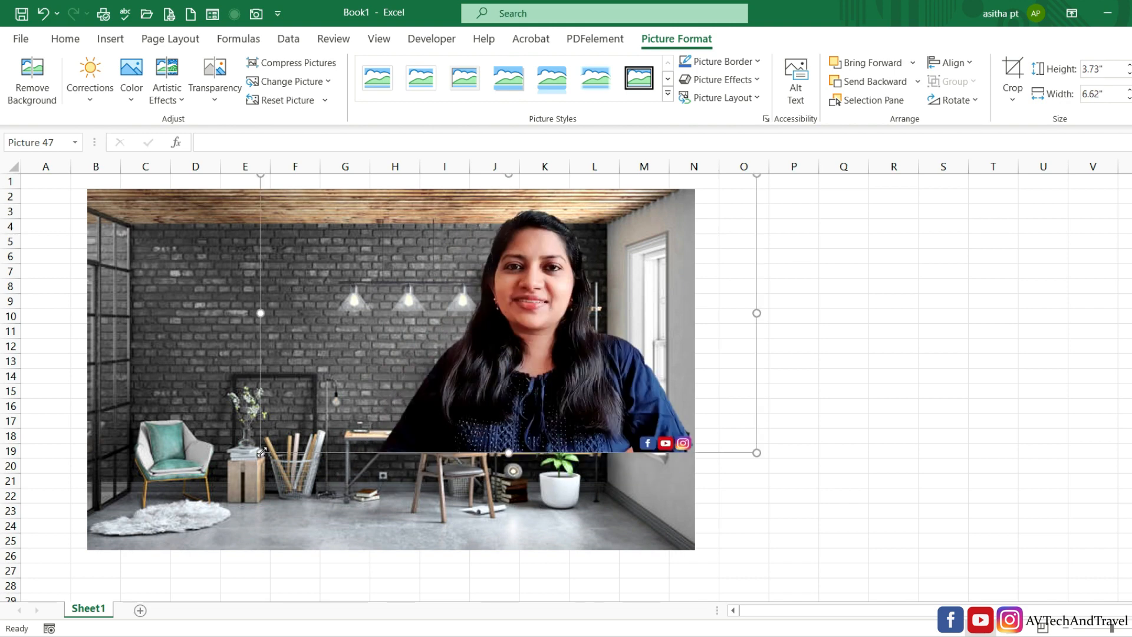
{"action": "left_click_drag", "start_coordinate": [446, 375], "coordinate": [429, 420]}
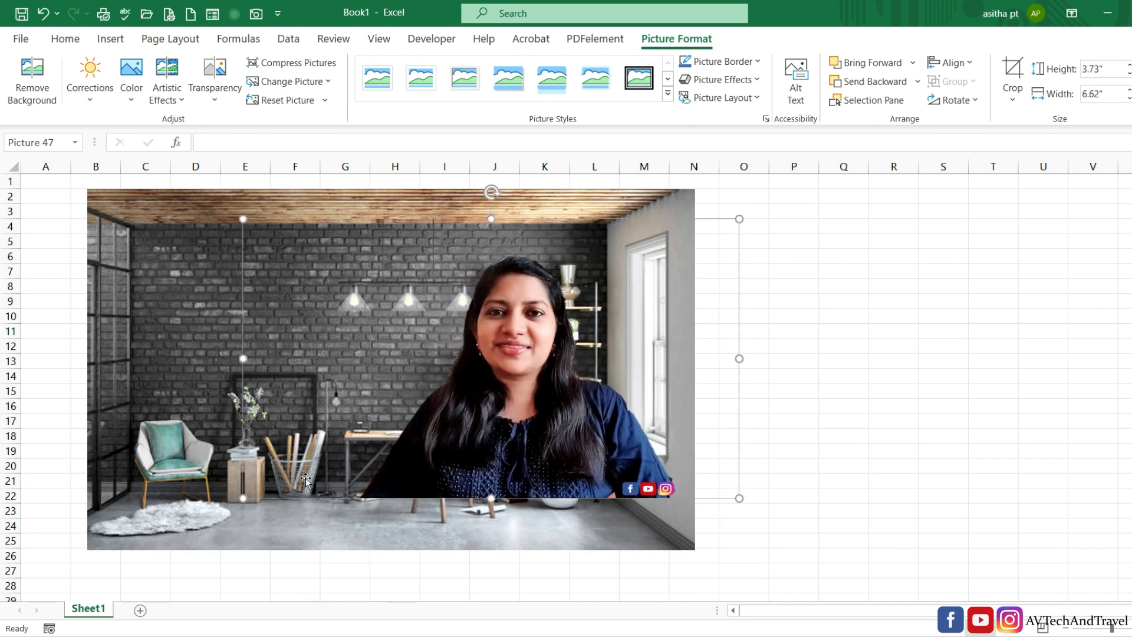
{"action": "left_click_drag", "start_coordinate": [240, 499], "coordinate": [193, 526]}
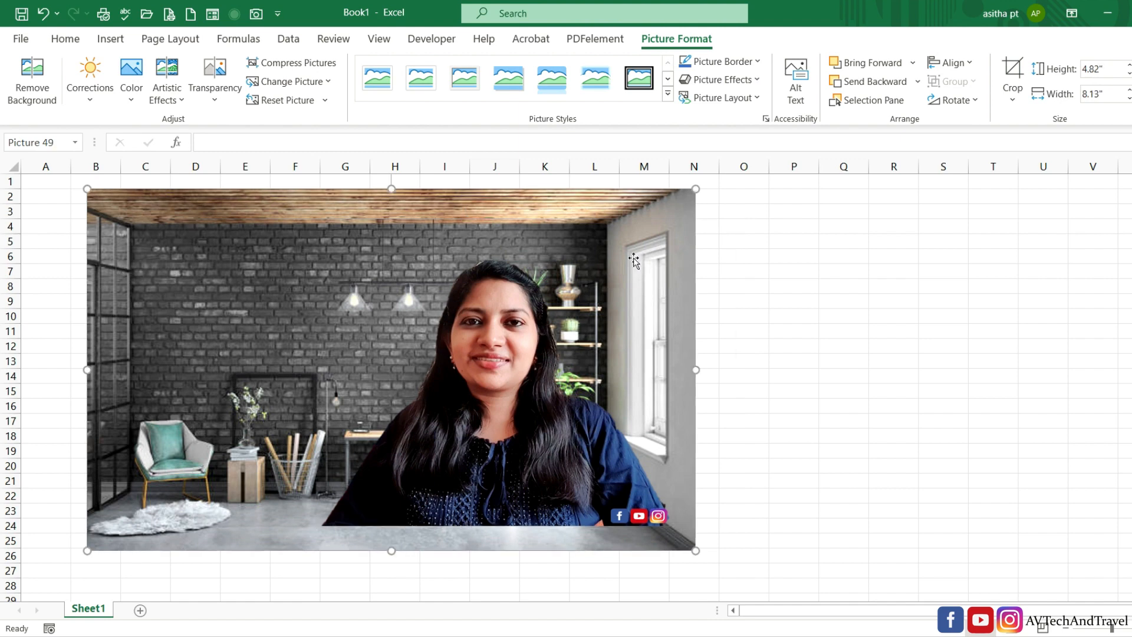
{"action": "left_click", "coordinate": [946, 425]}
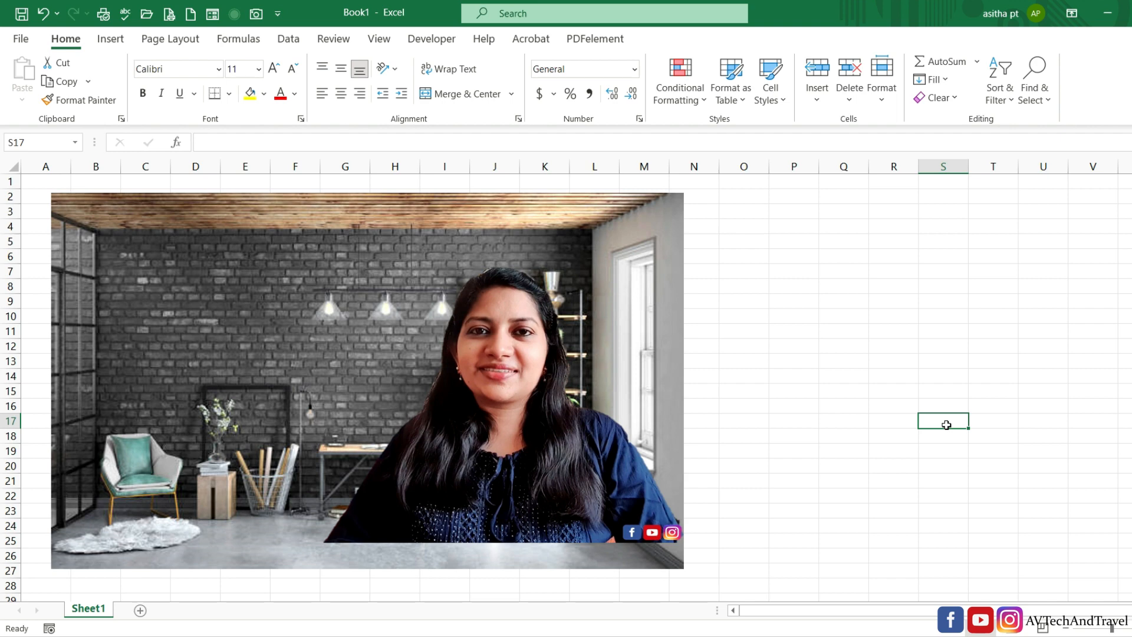
- Capture a rectangular screen snip of the combined picture and open it in Snipping Tool
{"action": "key", "text": "super+shift+s"}
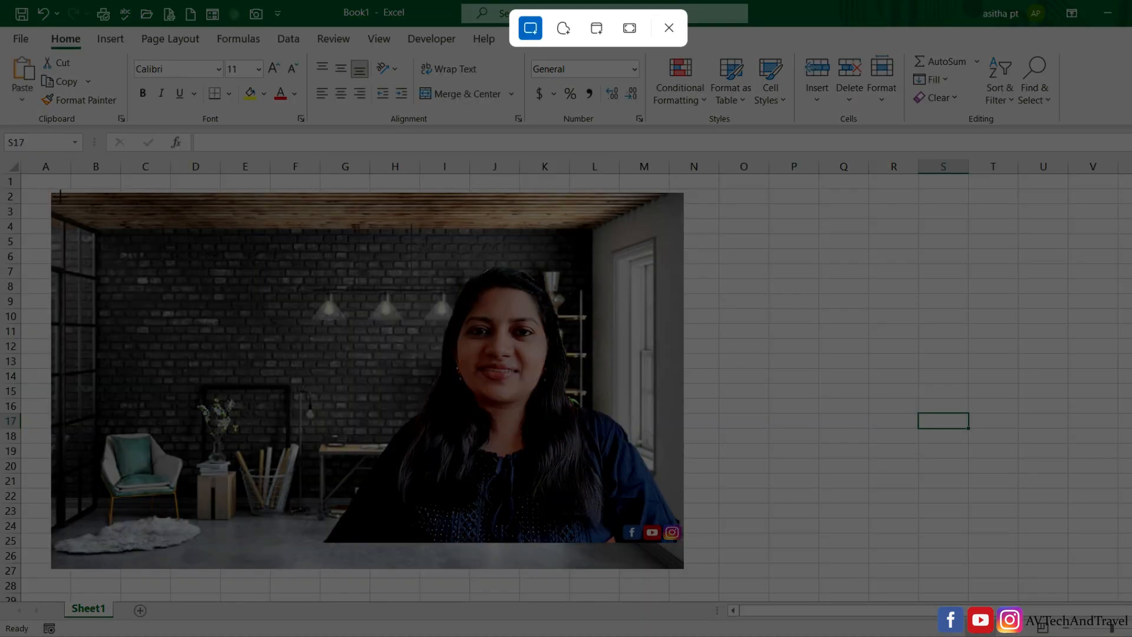
{"action": "left_click_drag", "start_coordinate": [52, 196], "coordinate": [683, 565]}
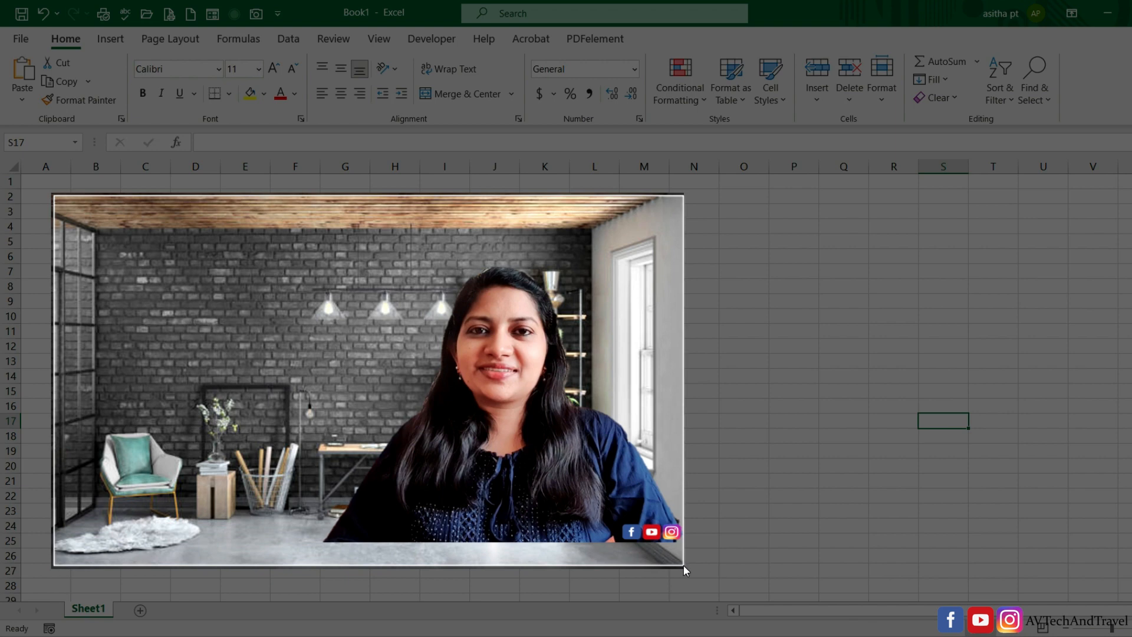
{"action": "left_click", "coordinate": [1079, 586]}
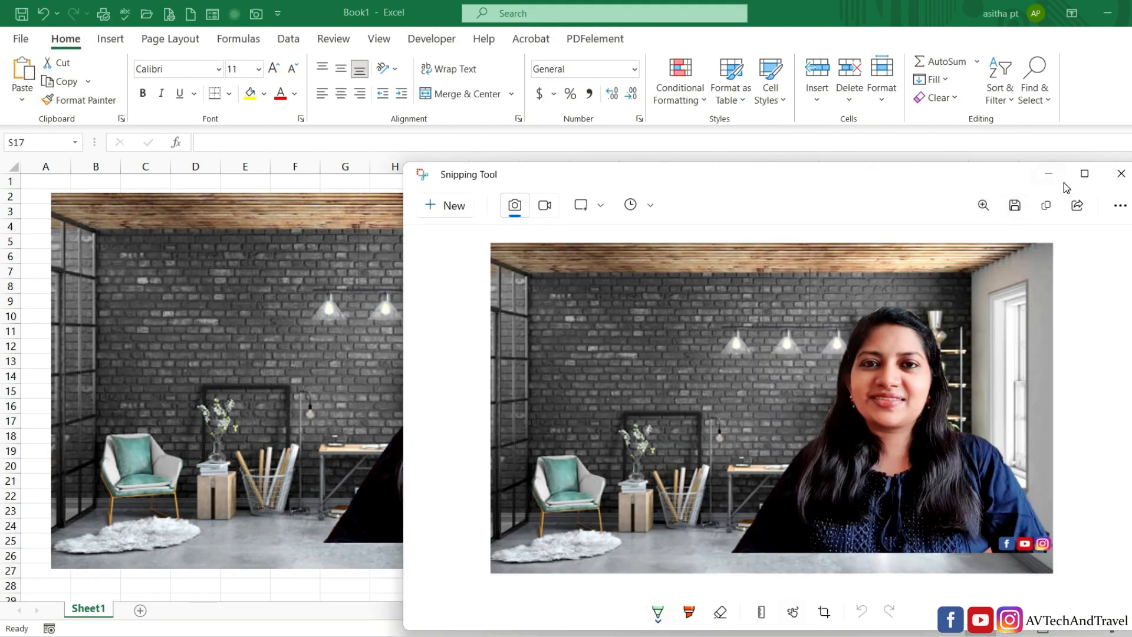
- Save the snip to the desktop as Screenshot 2023-01-31 113044.png and open the saved image
{"action": "left_click", "coordinate": [1015, 206]}
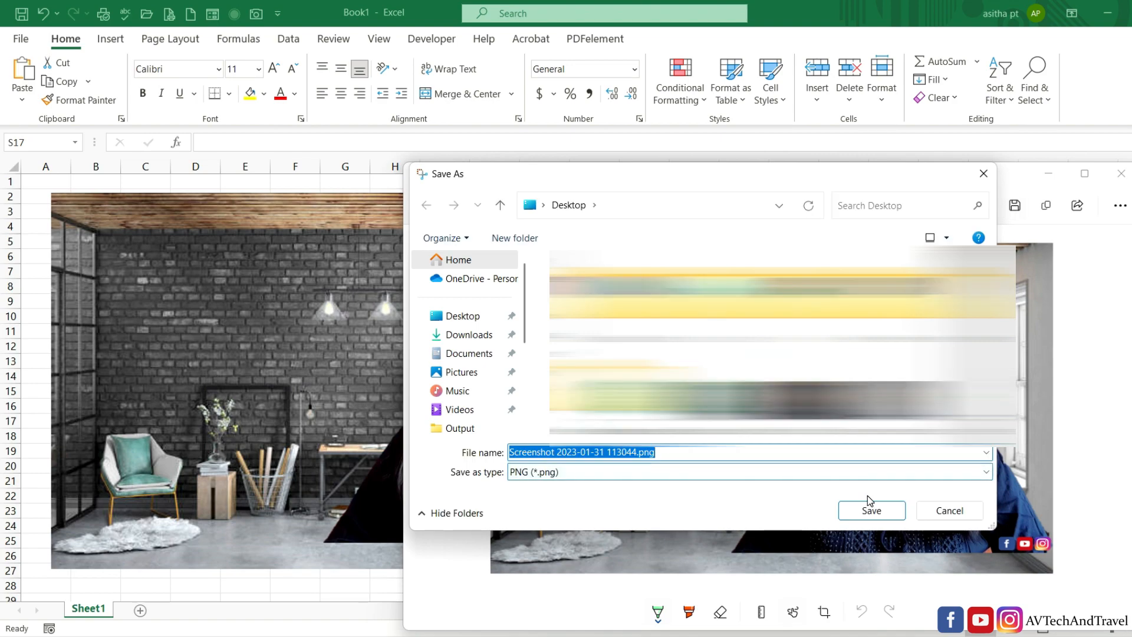
{"action": "left_click", "coordinate": [864, 509]}
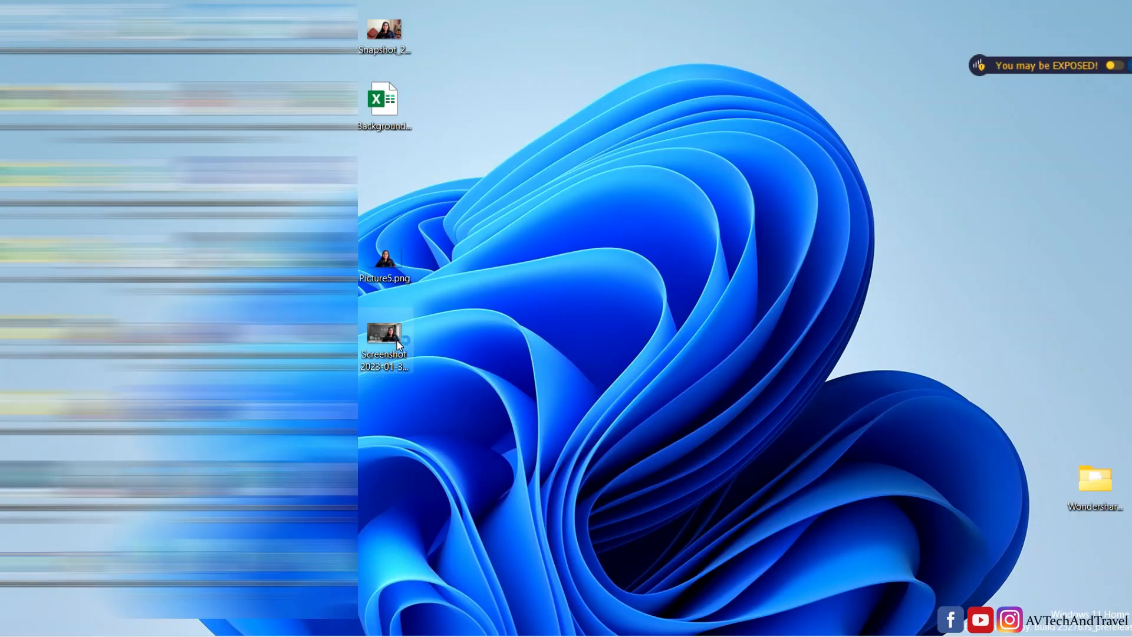
{"action": "double_click", "coordinate": [397, 340]}
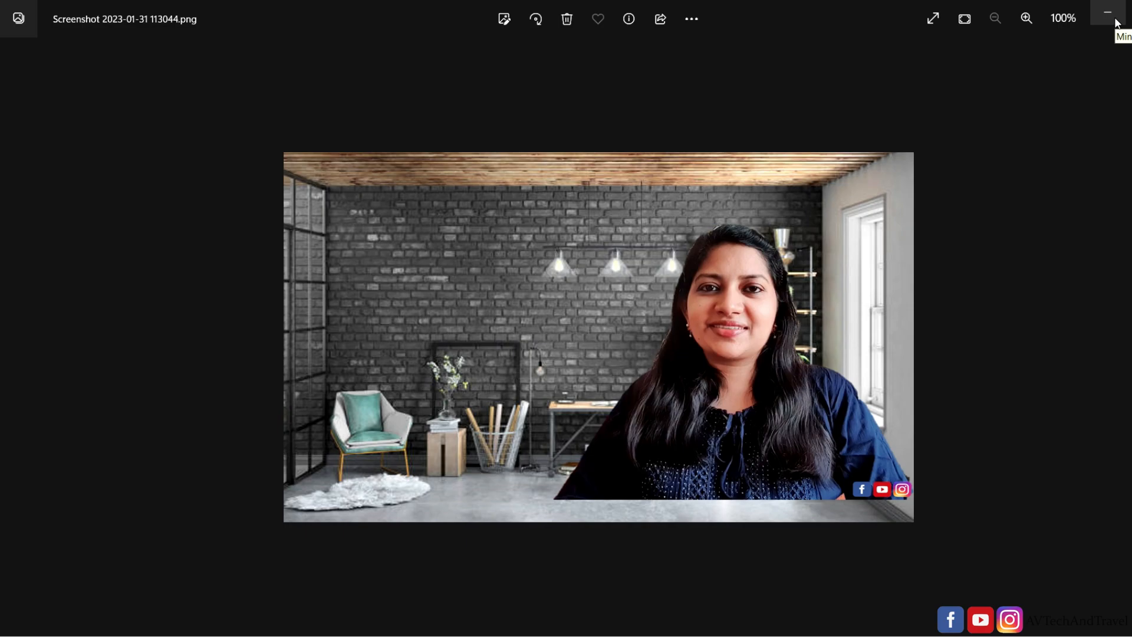
- Switch back to the blank Excel sheet, insert the pale-yellow-background portrait from this device, and position it over columns D to P
{"action": "left_click", "coordinate": [1108, 13]}
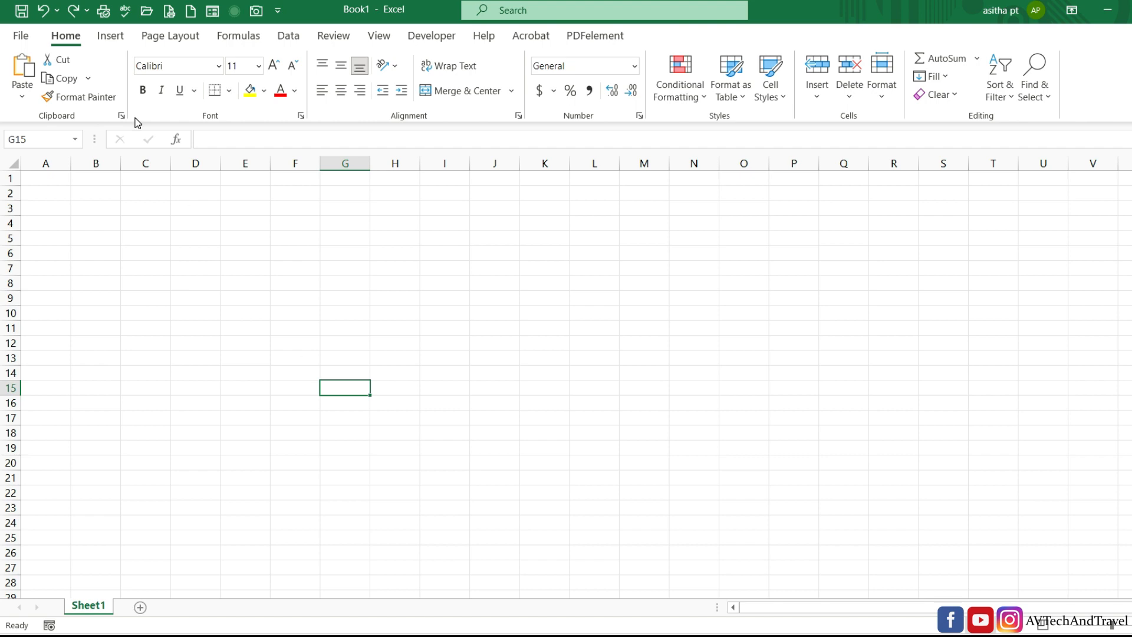
{"action": "left_click", "coordinate": [117, 38]}
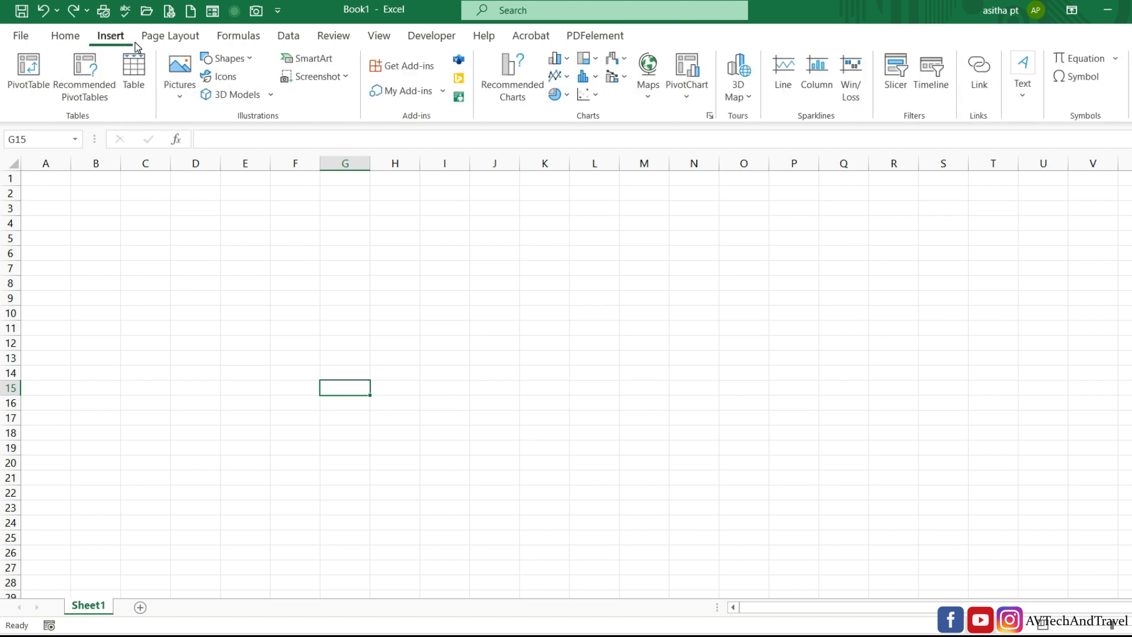
{"action": "left_click", "coordinate": [179, 77]}
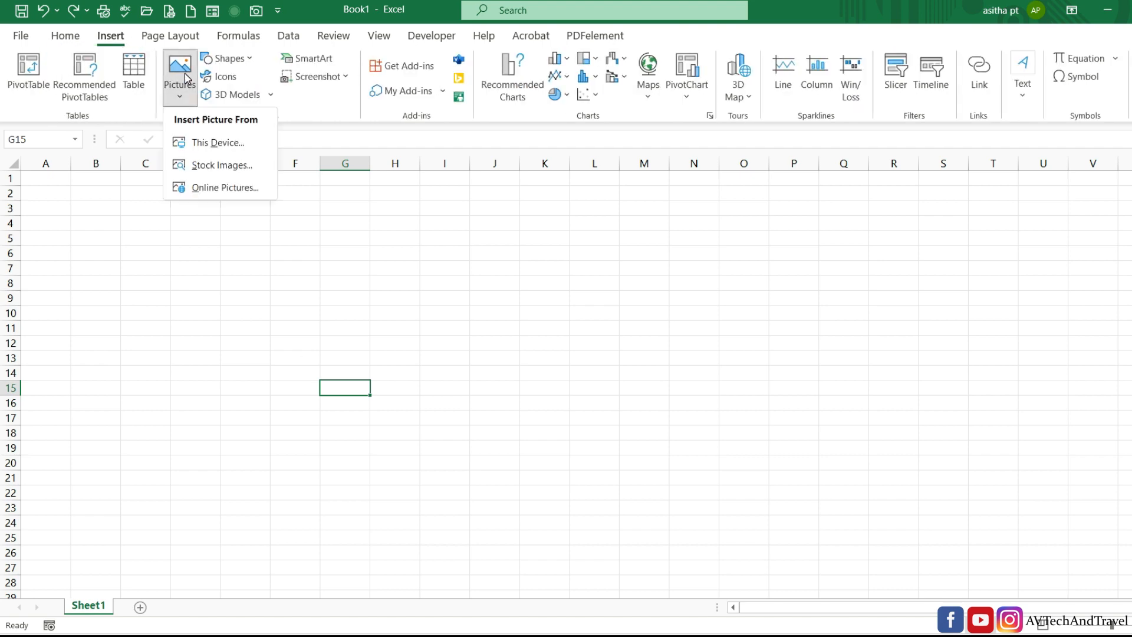
{"action": "left_click", "coordinate": [212, 142]}
{"action": "left_click", "coordinate": [191, 159]}
{"action": "left_click", "coordinate": [448, 348]}
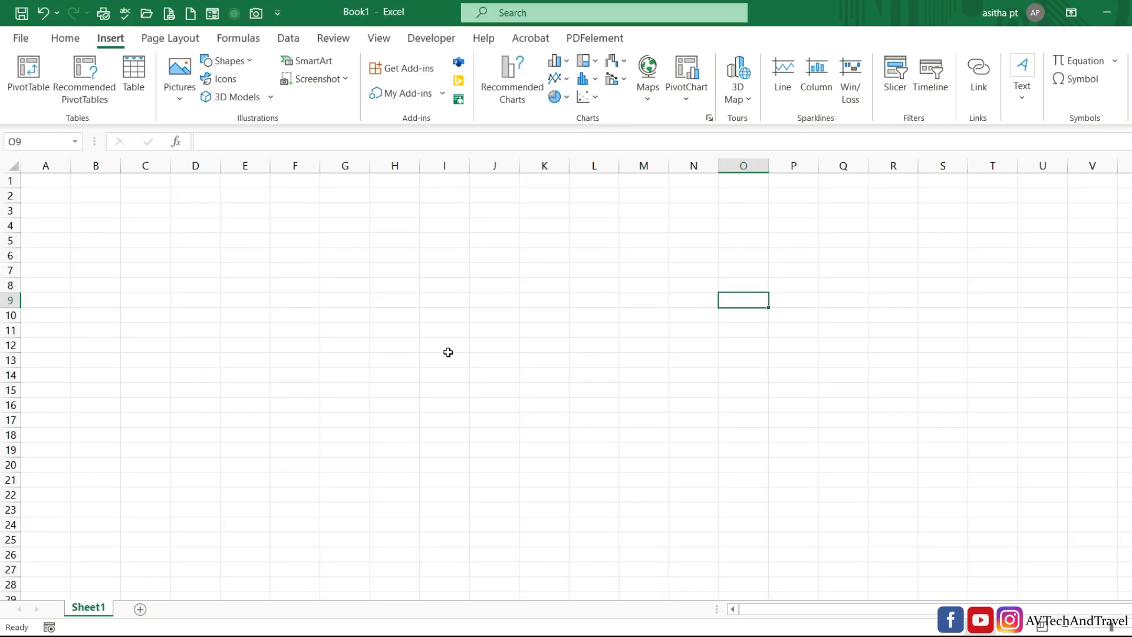
{"action": "left_click_drag", "start_coordinate": [964, 405], "coordinate": [430, 297]}
- Make the portrait's solid pale yellow background transparent using Set Transparent Color, and check the cut-out against the sheet
{"action": "left_click", "coordinate": [134, 103]}
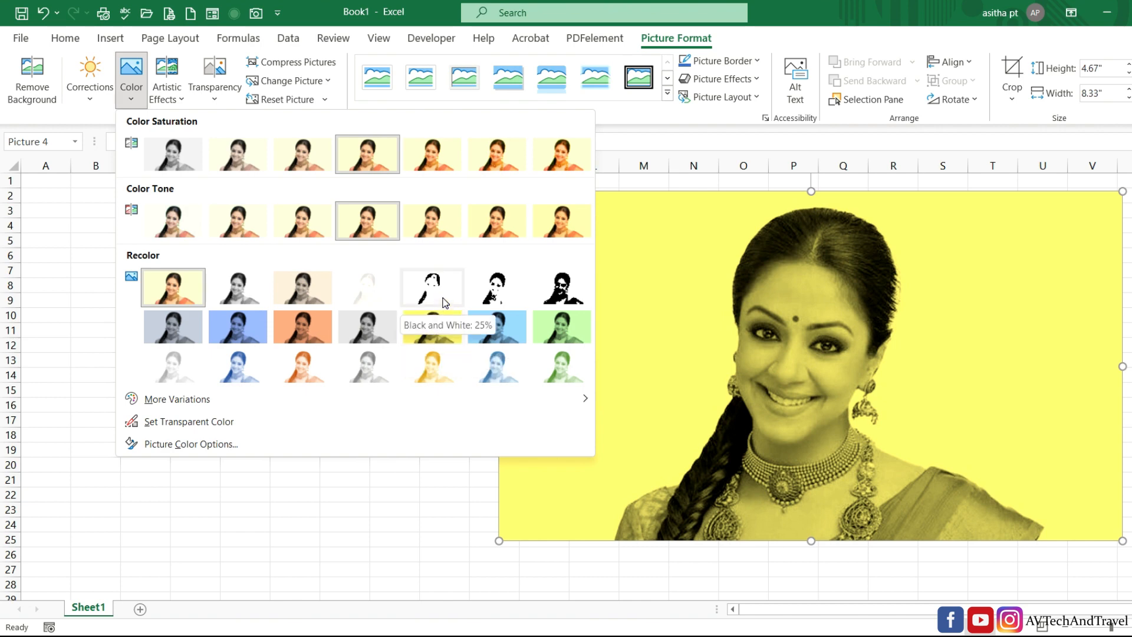
{"action": "left_click", "coordinate": [189, 421]}
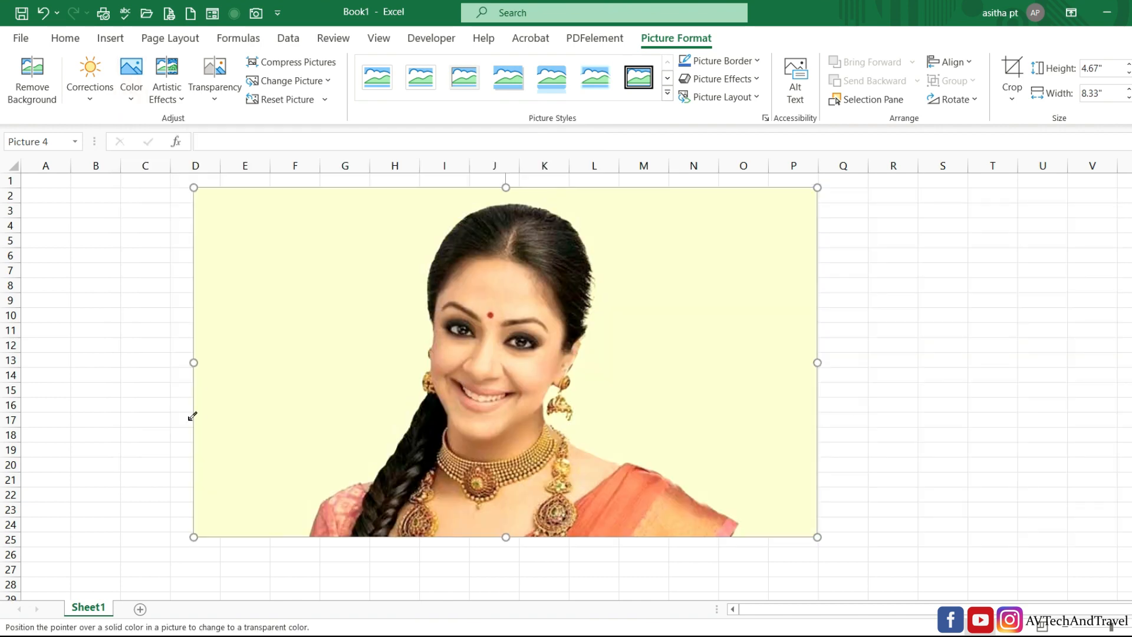
{"action": "left_click", "coordinate": [132, 97]}
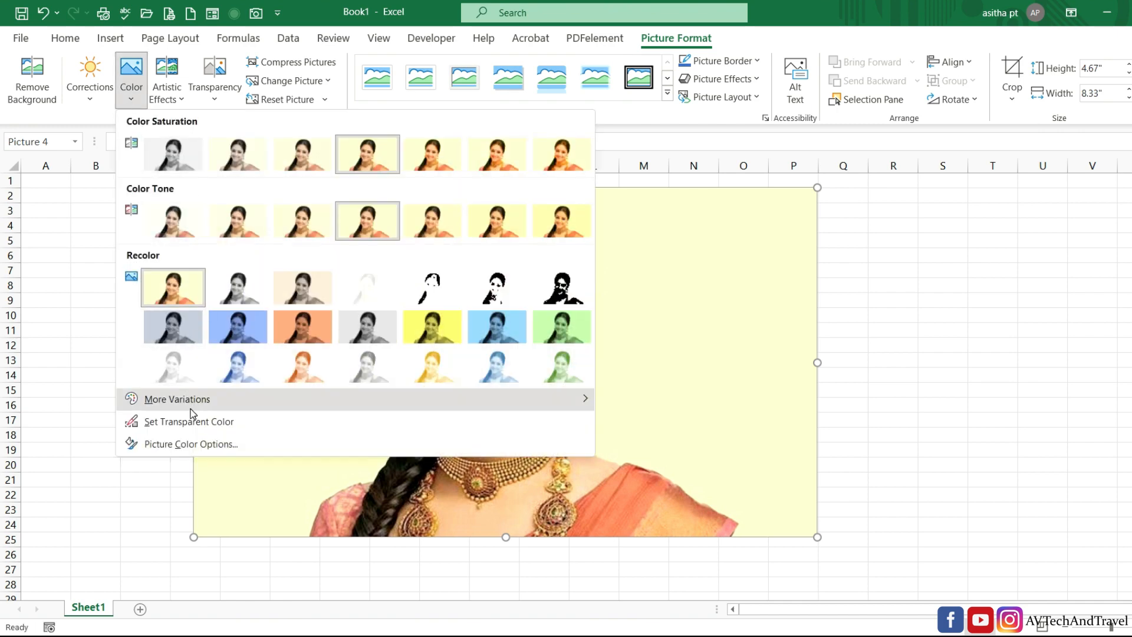
{"action": "left_click", "coordinate": [189, 421]}
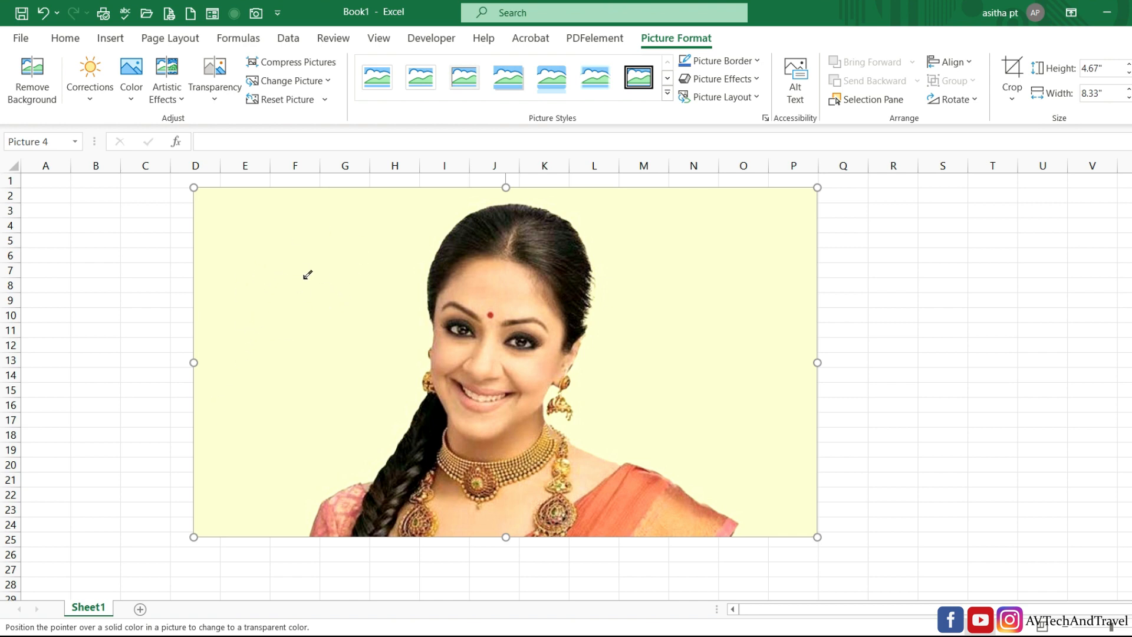
{"action": "left_click", "coordinate": [289, 264]}
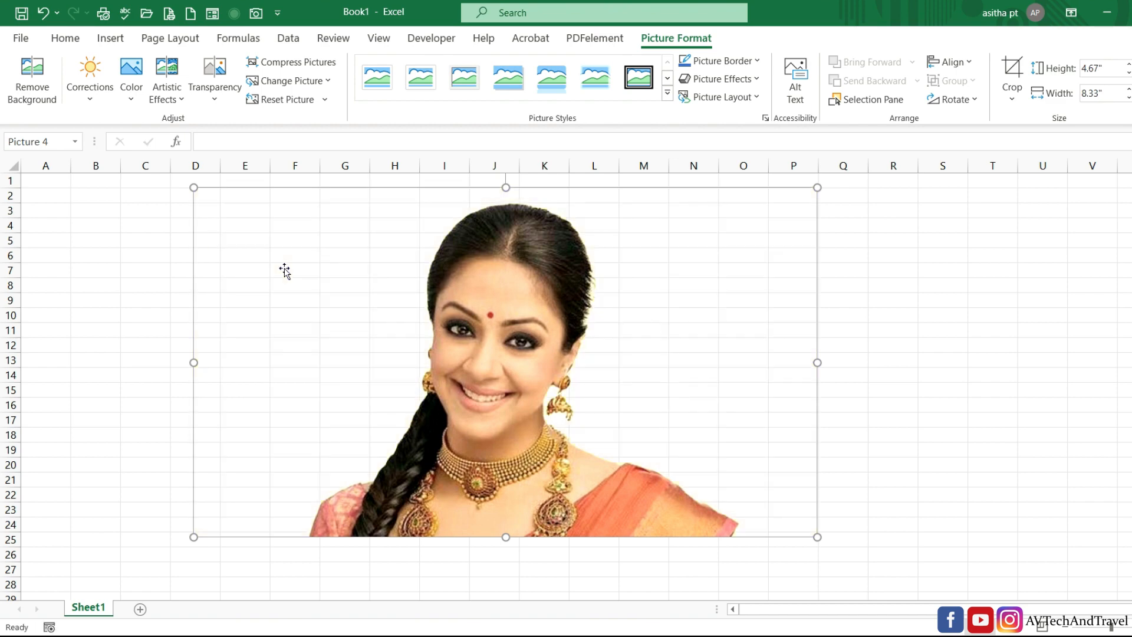
{"action": "left_click", "coordinate": [971, 249]}
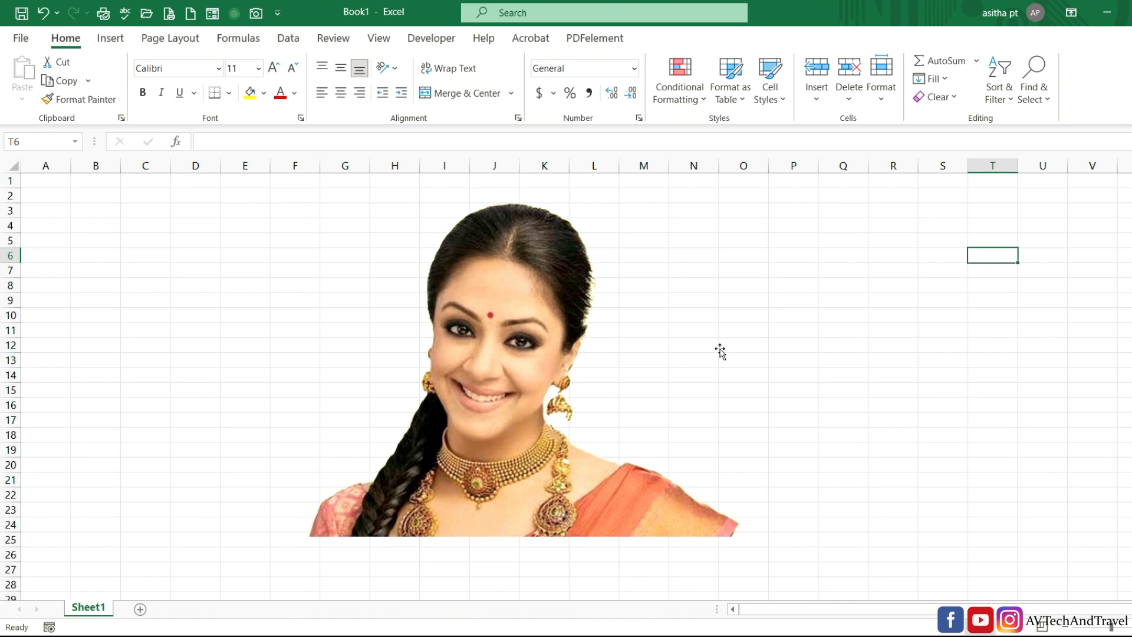
{"action": "left_click", "coordinate": [600, 263]}
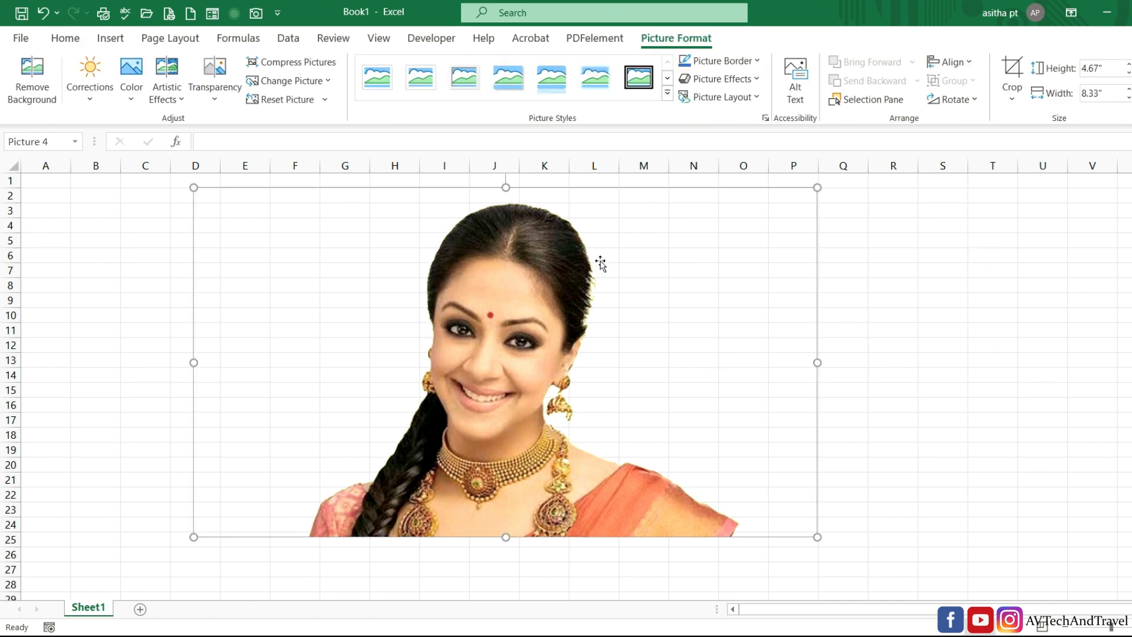